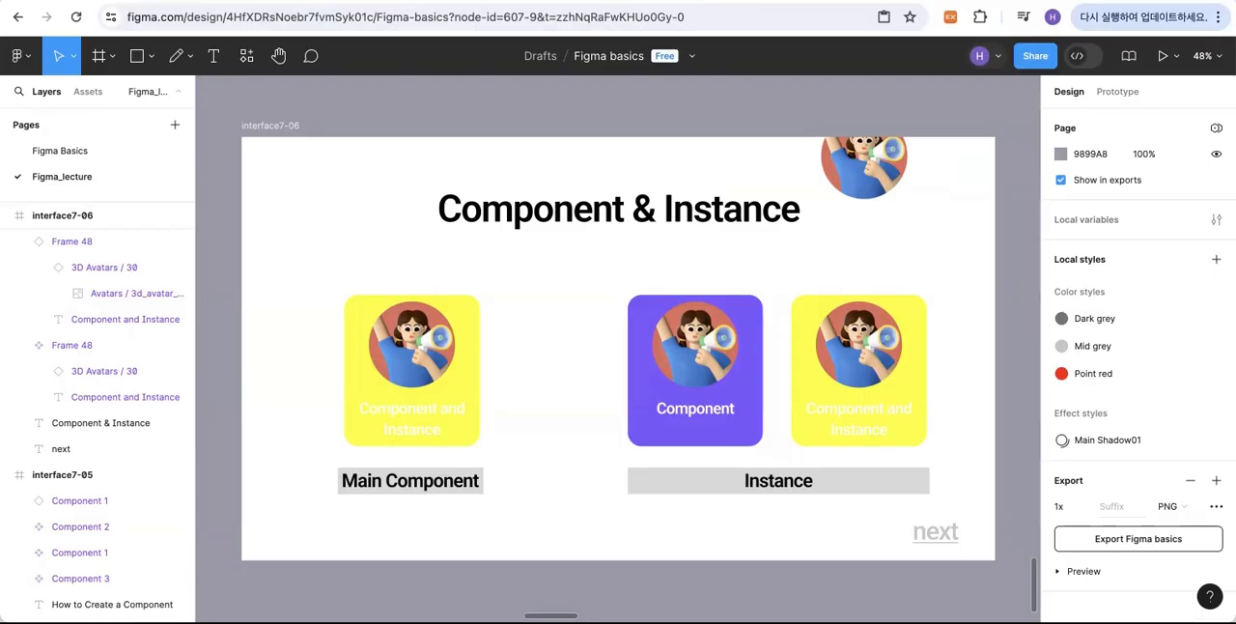
Step: Reset all changes on the purple instance card so it matches its main component
left_click(737, 397)
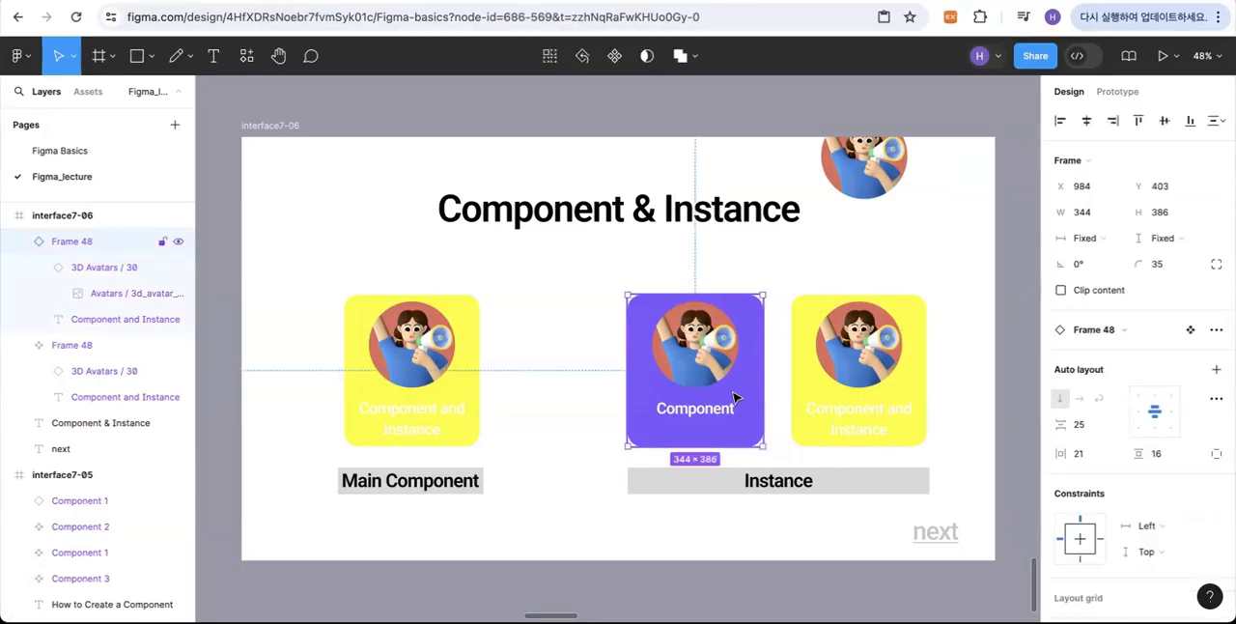
right_click(732, 391)
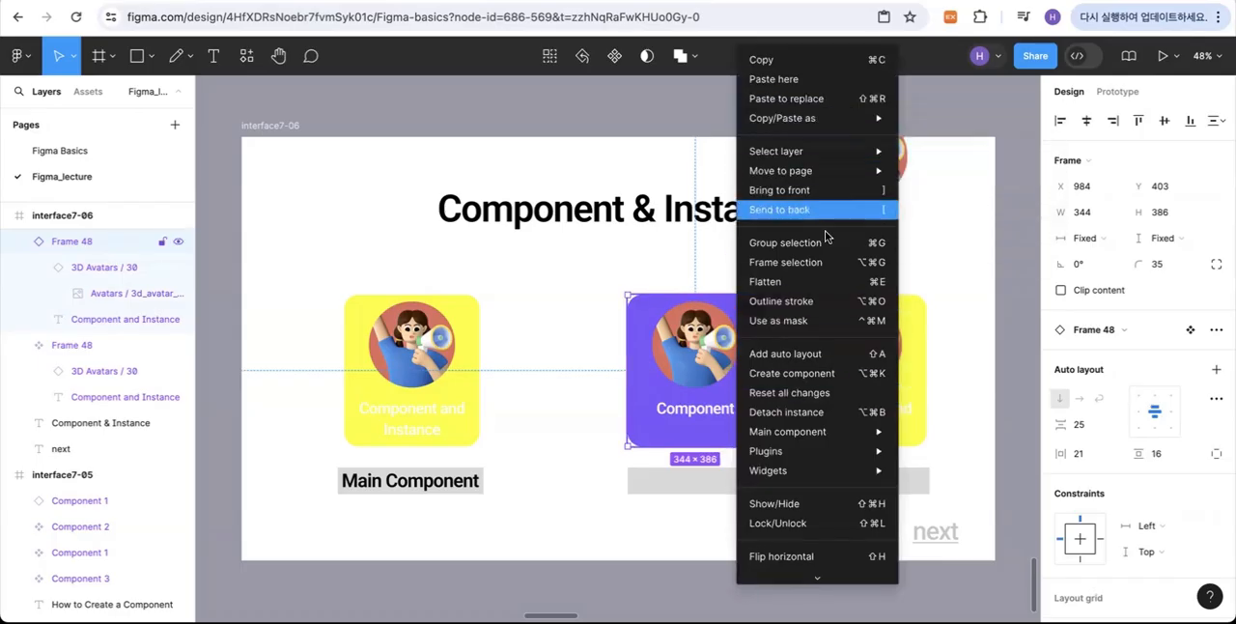
left_click(807, 394)
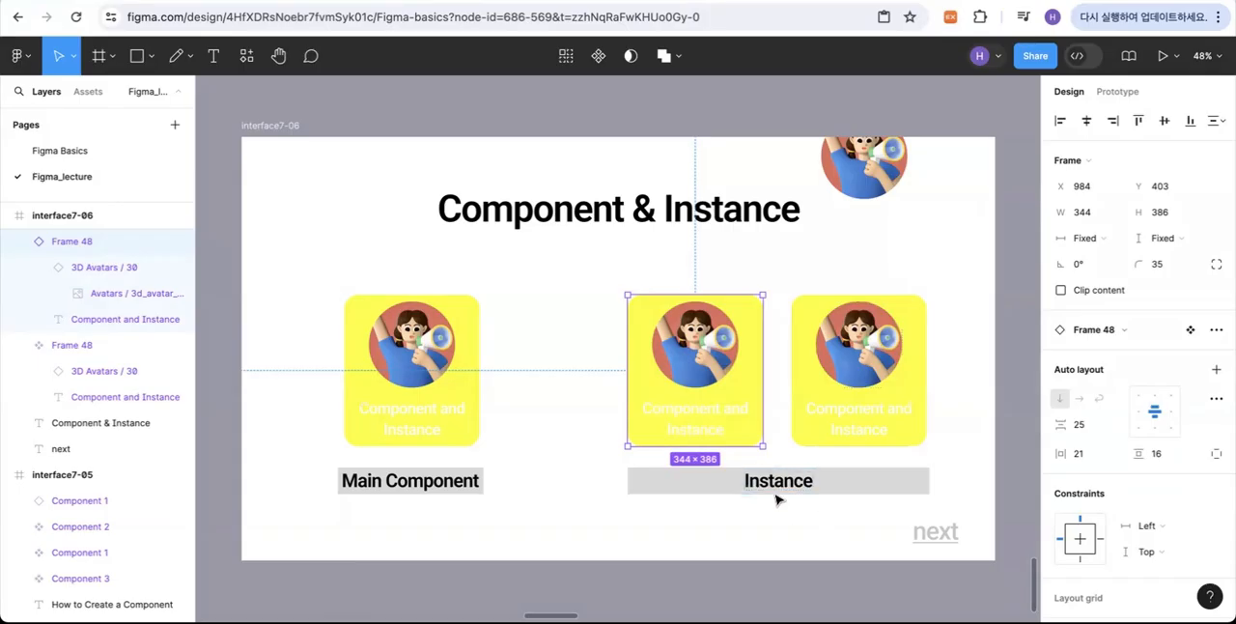
Step: Move the reset instance card out of the interface7-06 frame onto the canvas just below it
scroll(815, 499, "up", 1)
scroll(814, 499, "left", 1)
scroll(815, 497, "up", 2)
scroll(814, 496, "right", 1)
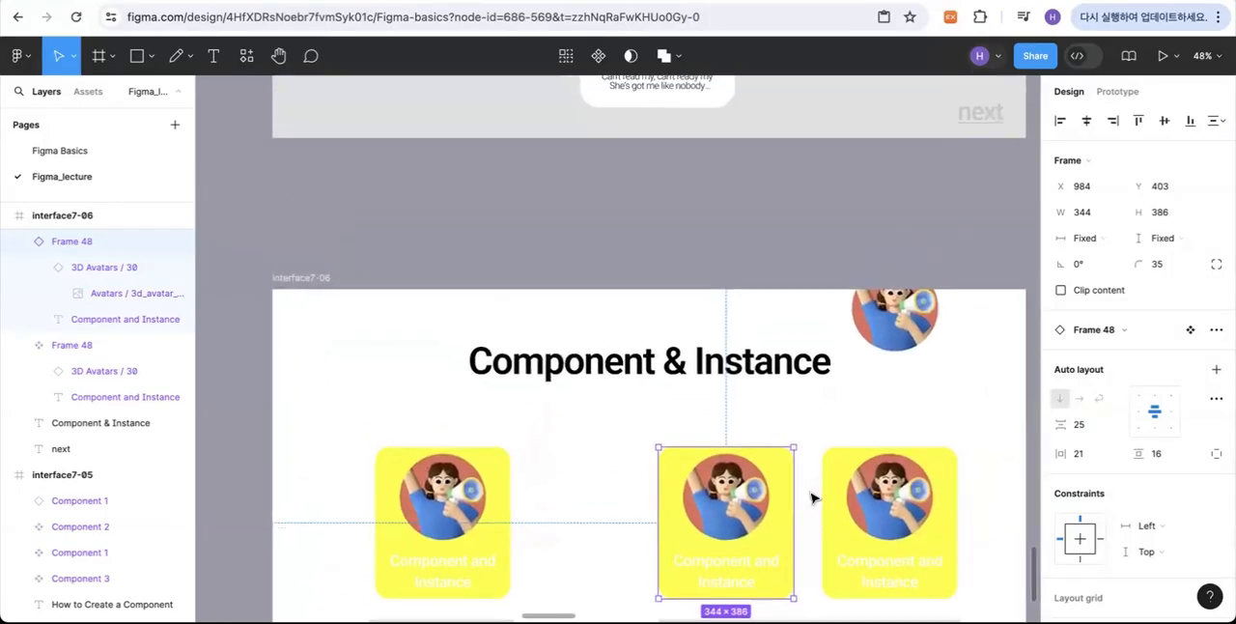
left_click_drag(791, 588, 760, 525)
scroll(759, 521, "down", 8)
scroll(759, 521, "left", 1)
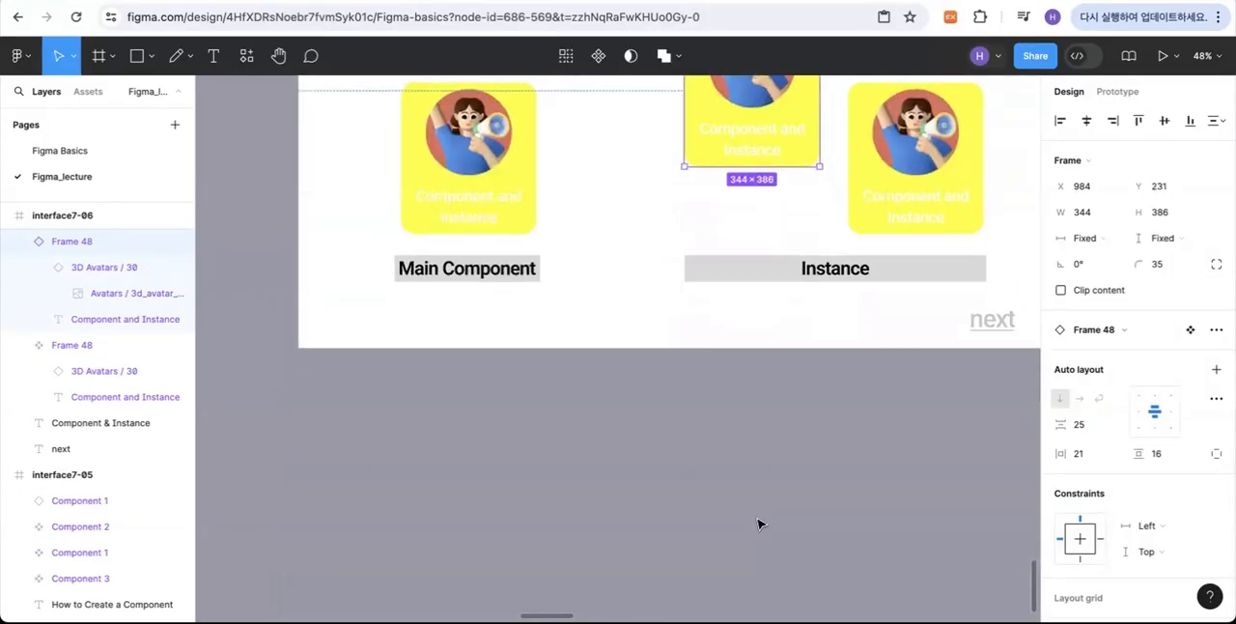
scroll(759, 522, "up", 3)
left_click_drag(779, 256, 776, 593)
scroll(870, 547, "down", 3)
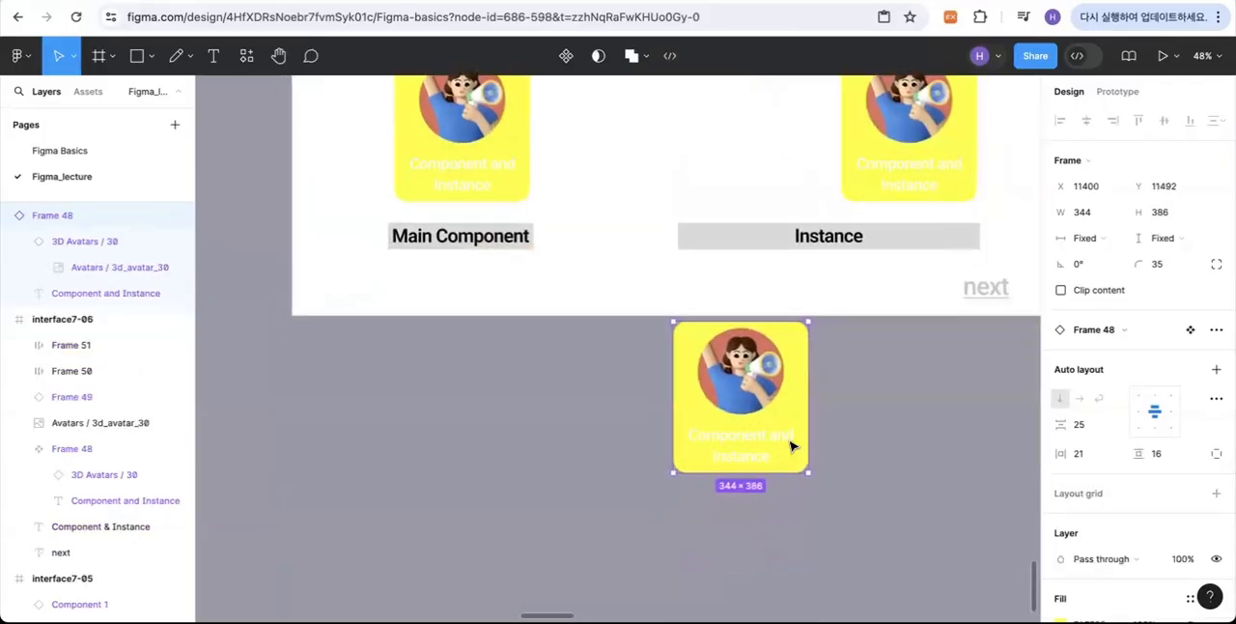
Step: Change the fill of the "Component and Instance" text in the main component card to black
scroll(794, 442, "up", 1)
double_click(493, 227)
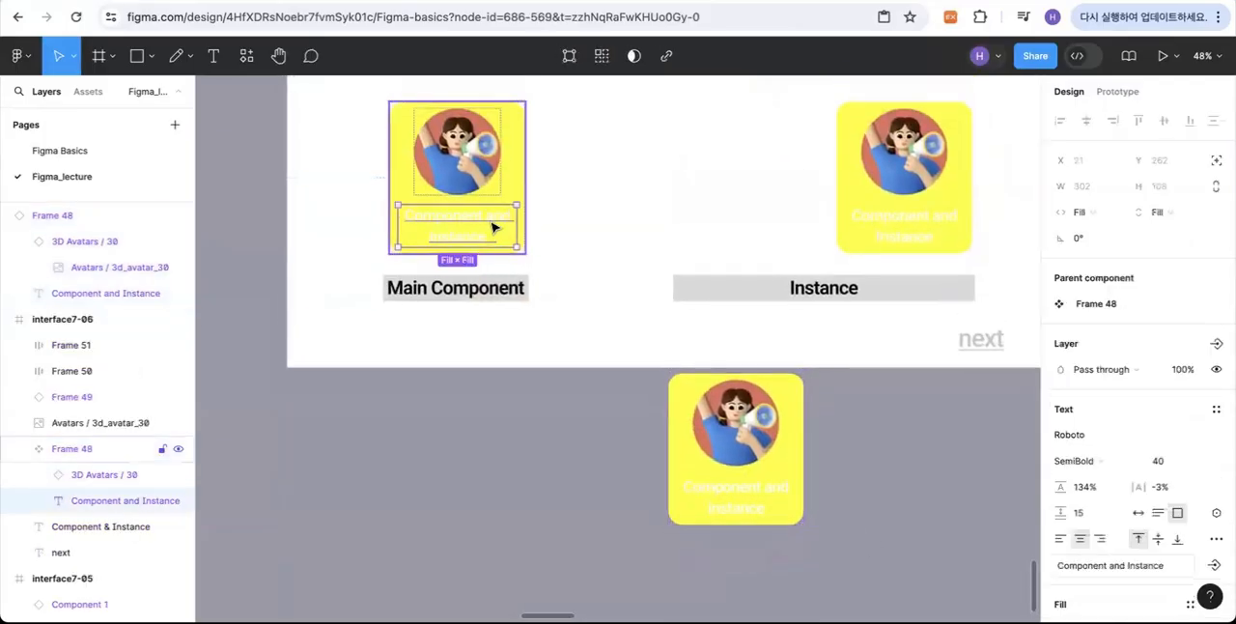
scroll(1098, 499, "down", 3)
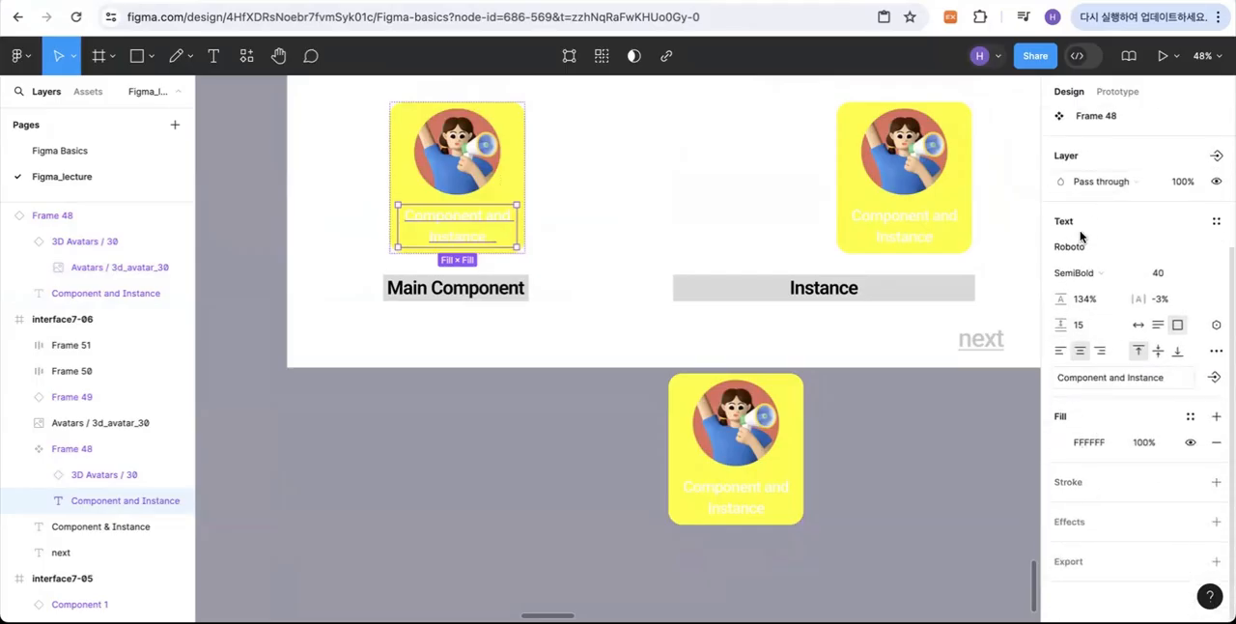
left_click(1063, 441)
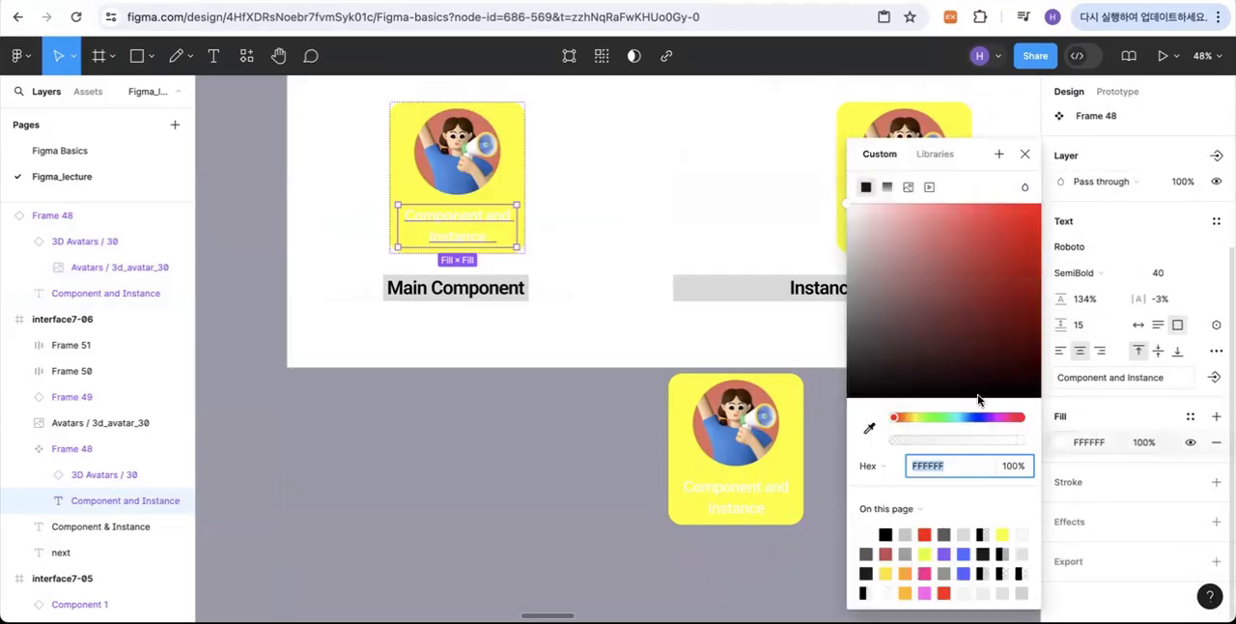
left_click(887, 534)
left_click(525, 450)
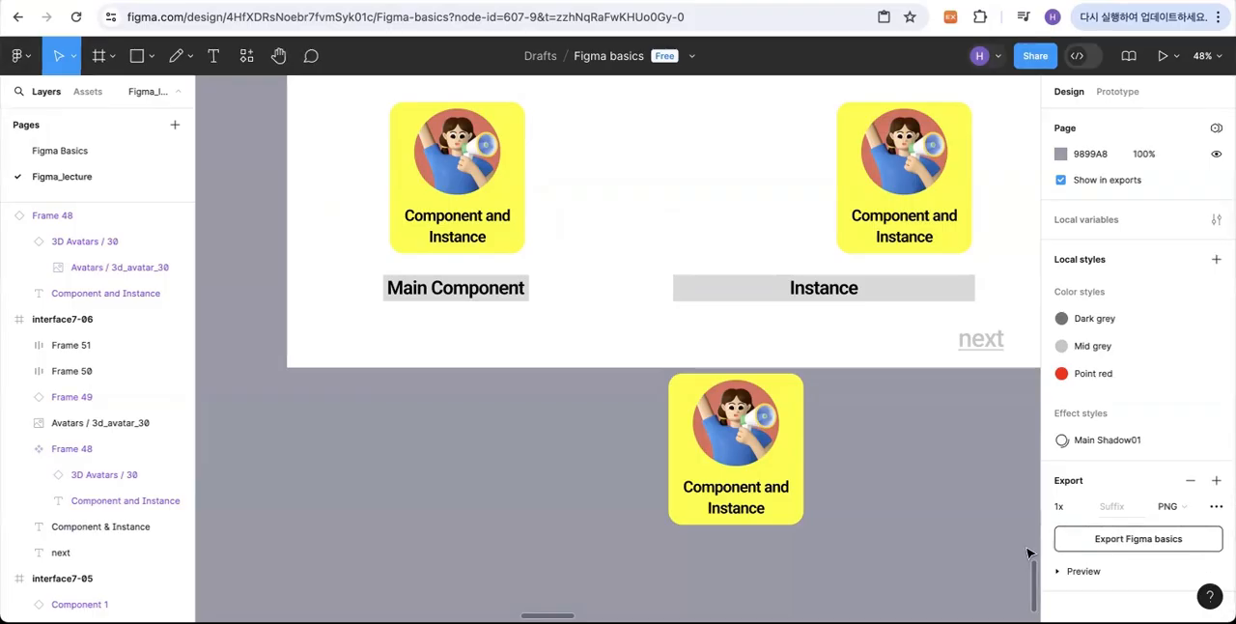
Step: Go to the main component from the instance card below the frame
scroll(794, 519, "up", 3)
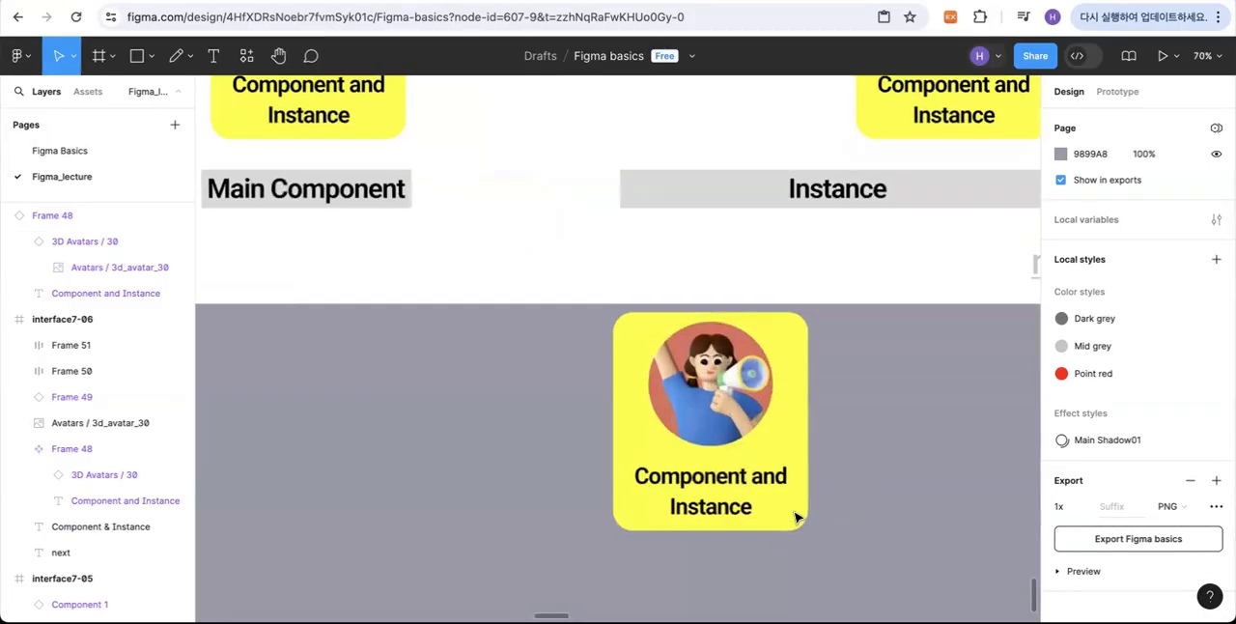
right_click(734, 480)
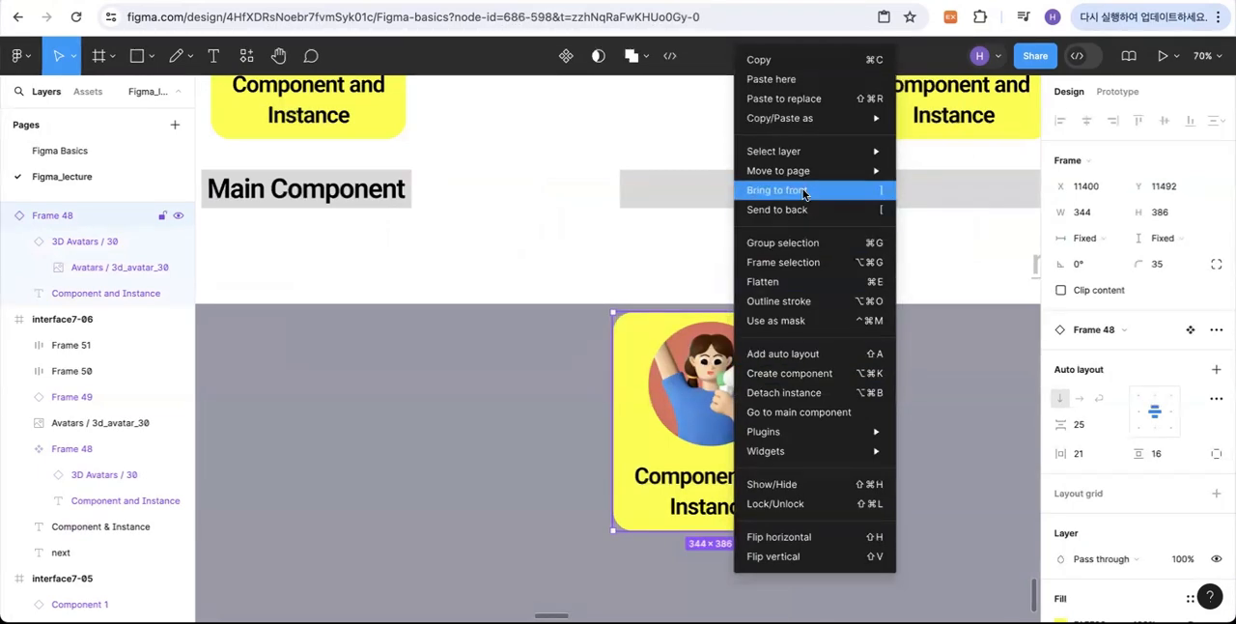
left_click(809, 413)
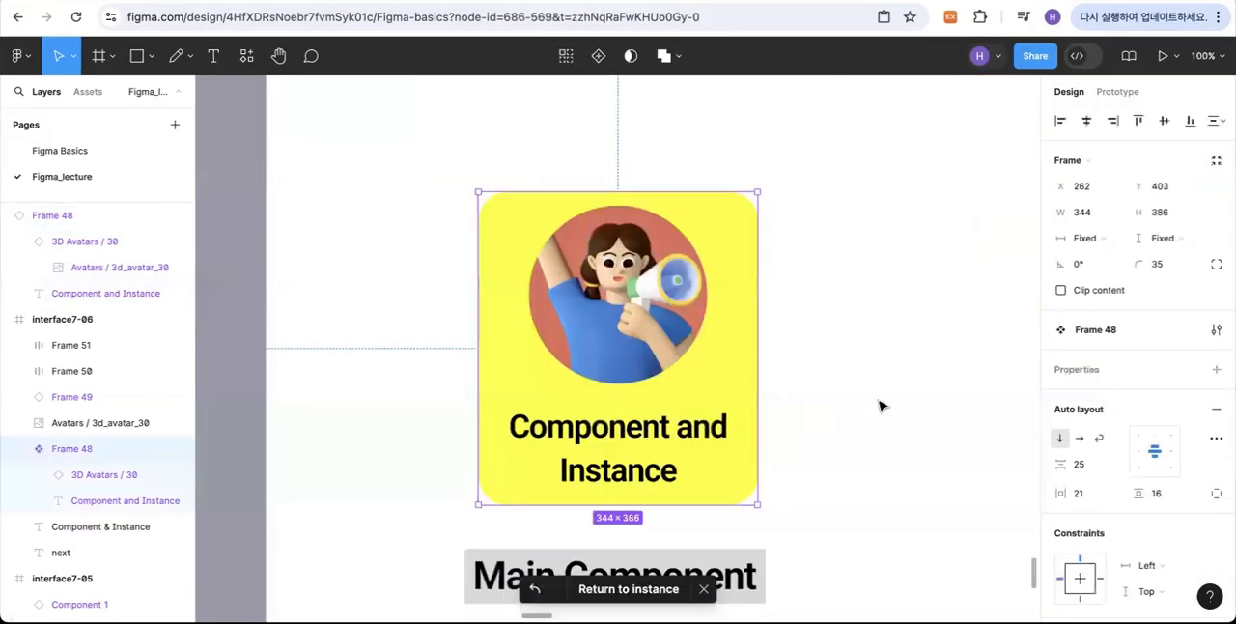
Step: Move the instance card from below the frame back into interface7-06, above the Instance label
scroll(922, 422, "down", 3)
scroll(918, 423, "right", 2)
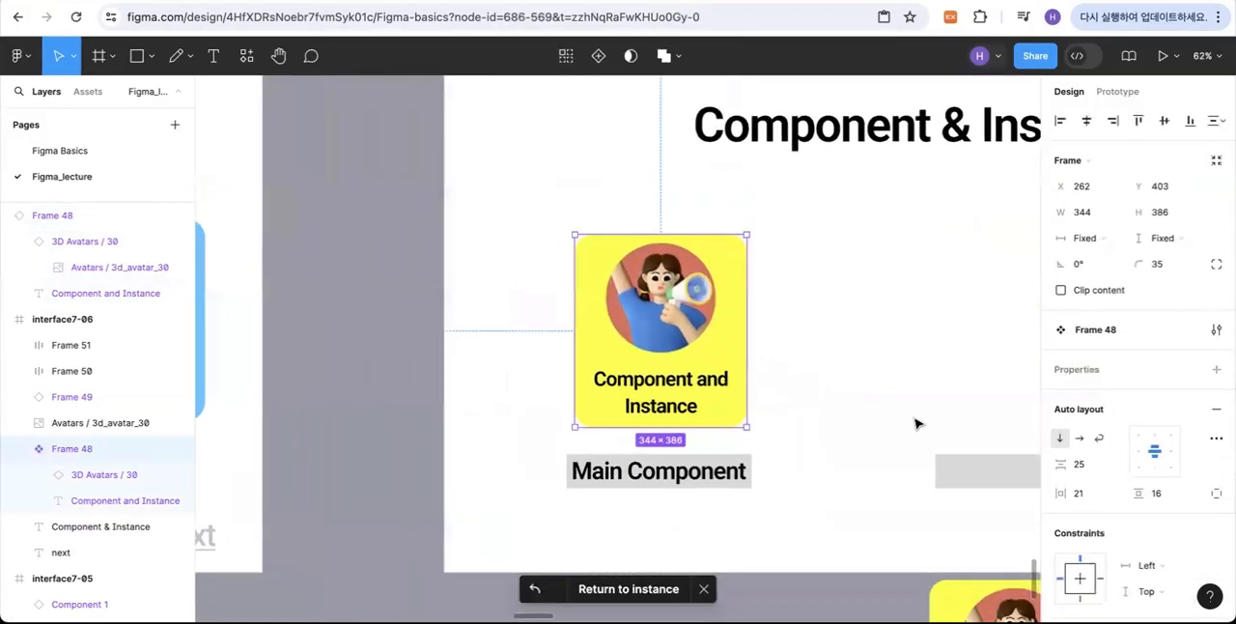
scroll(918, 423, "right", 3)
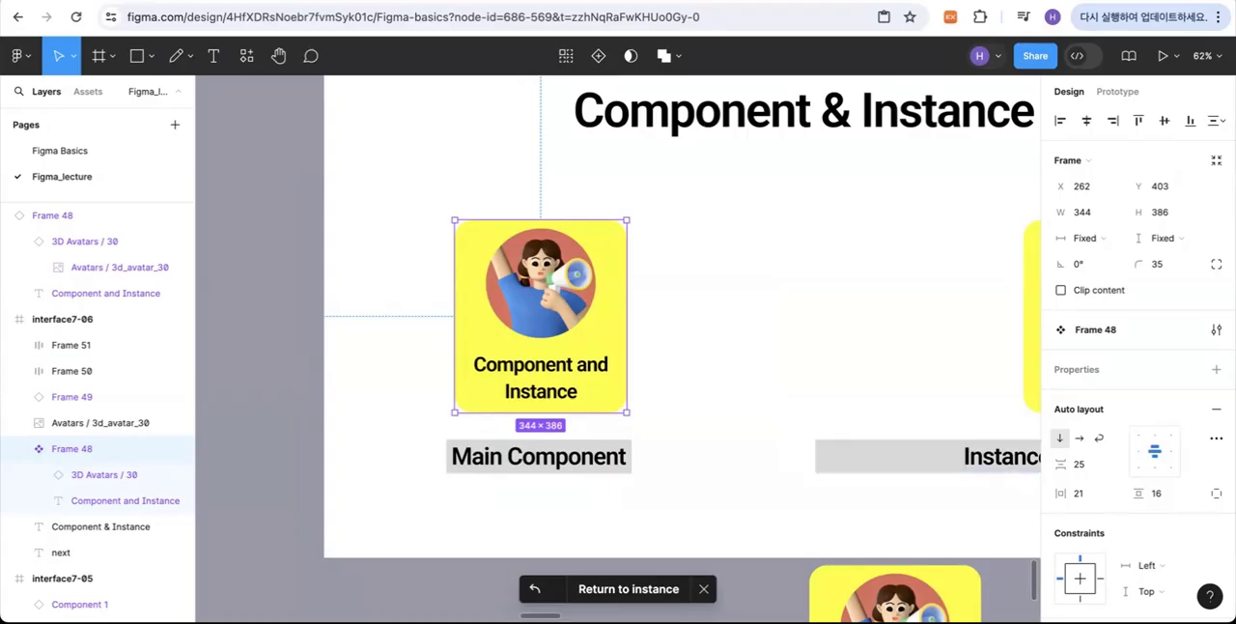
left_click_drag(918, 580, 918, 232)
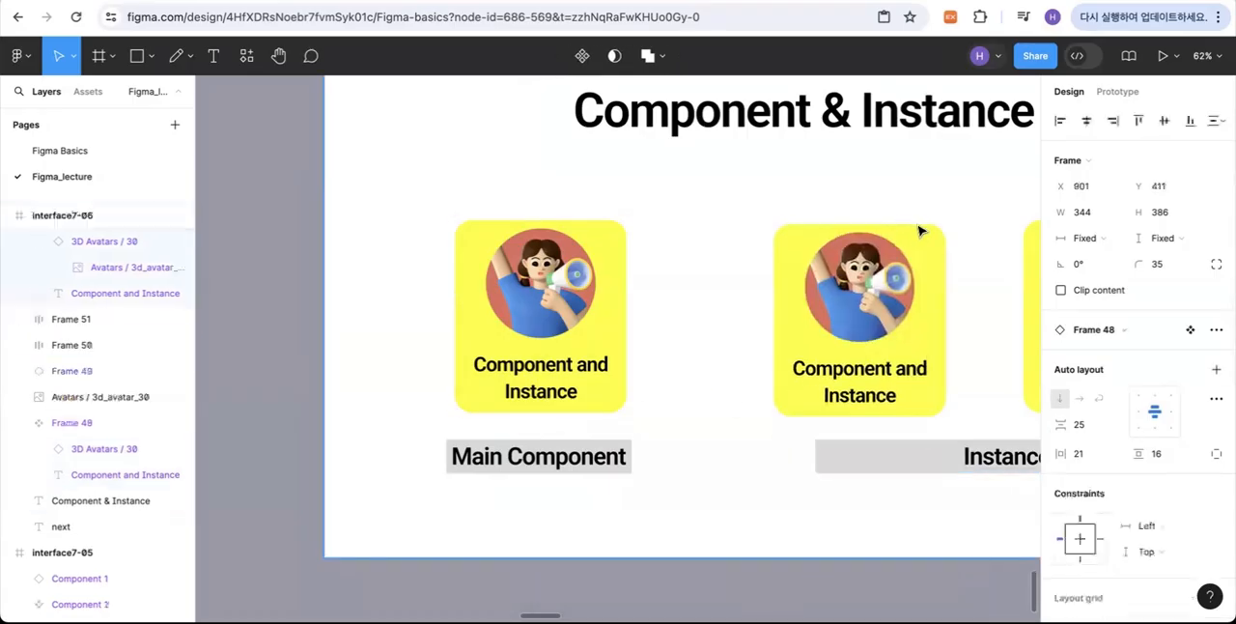
Step: Delete the main component card above the Main Component label
left_click(714, 334)
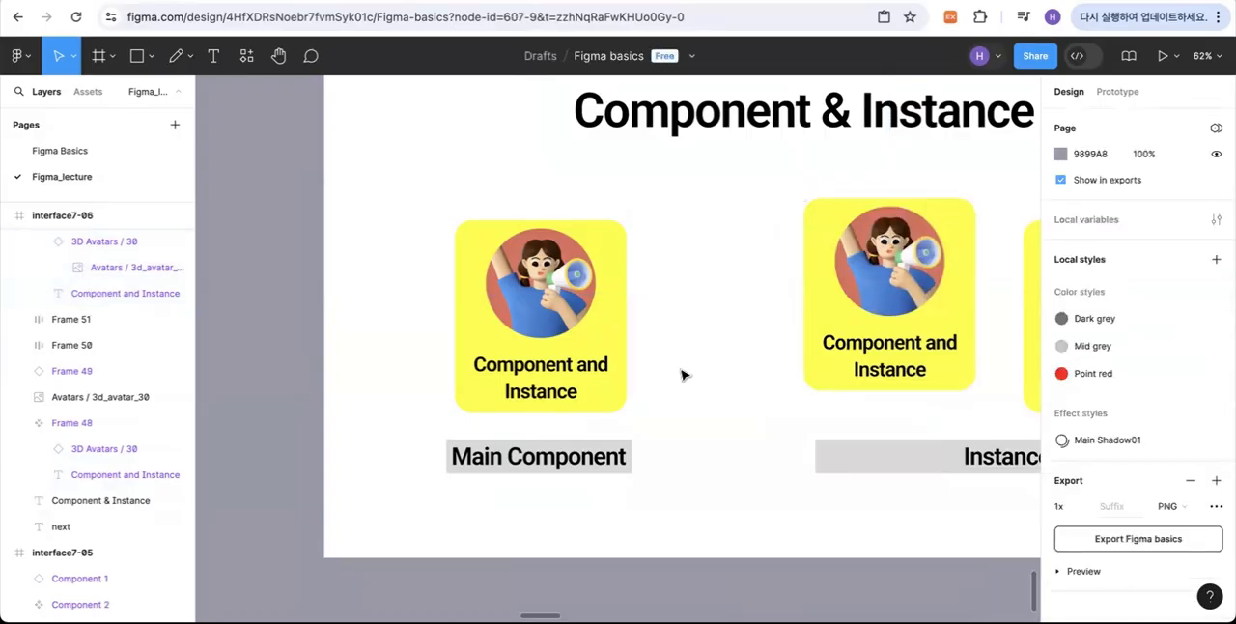
left_click(568, 321)
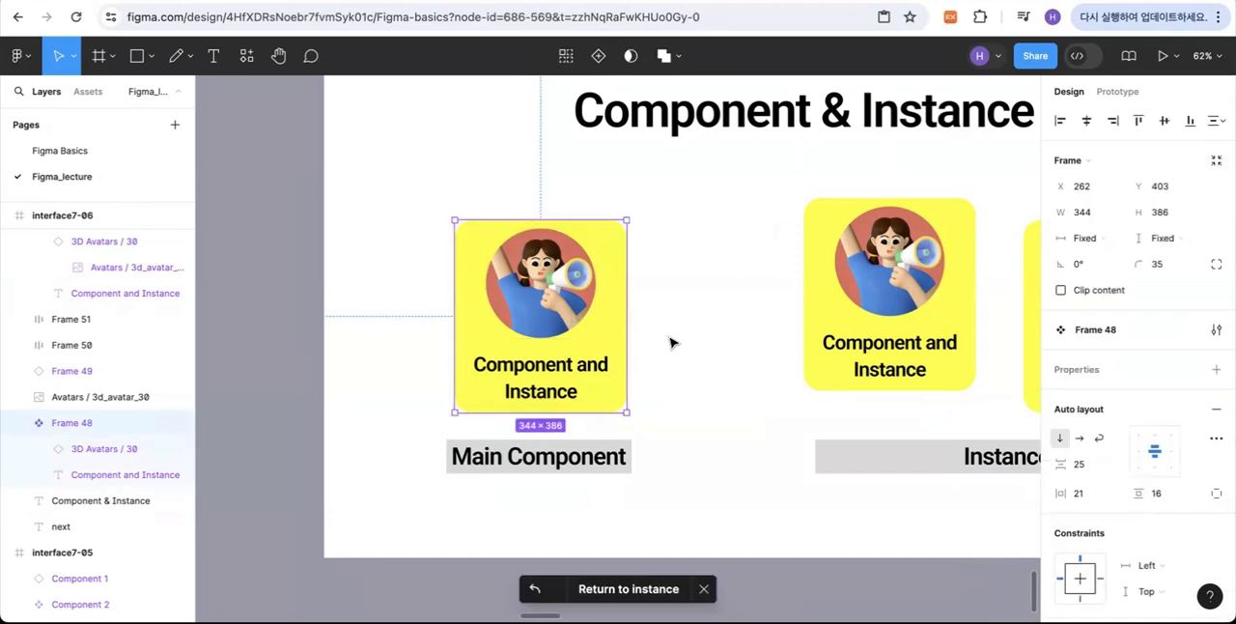
key("Delete")
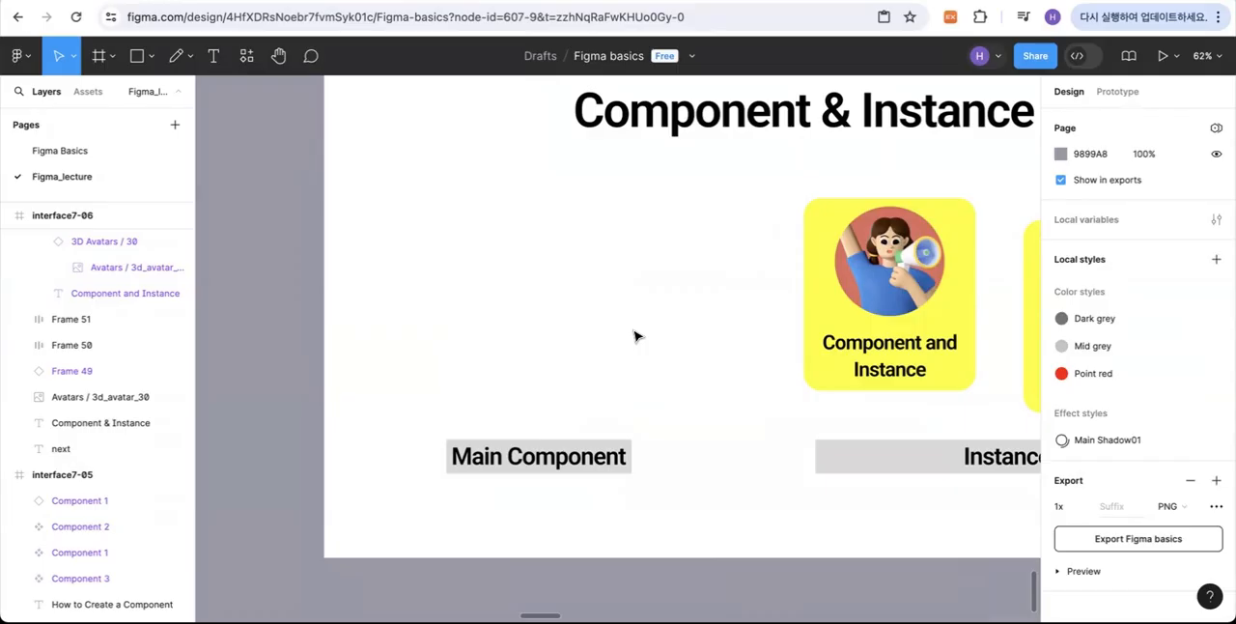
right_click(789, 315)
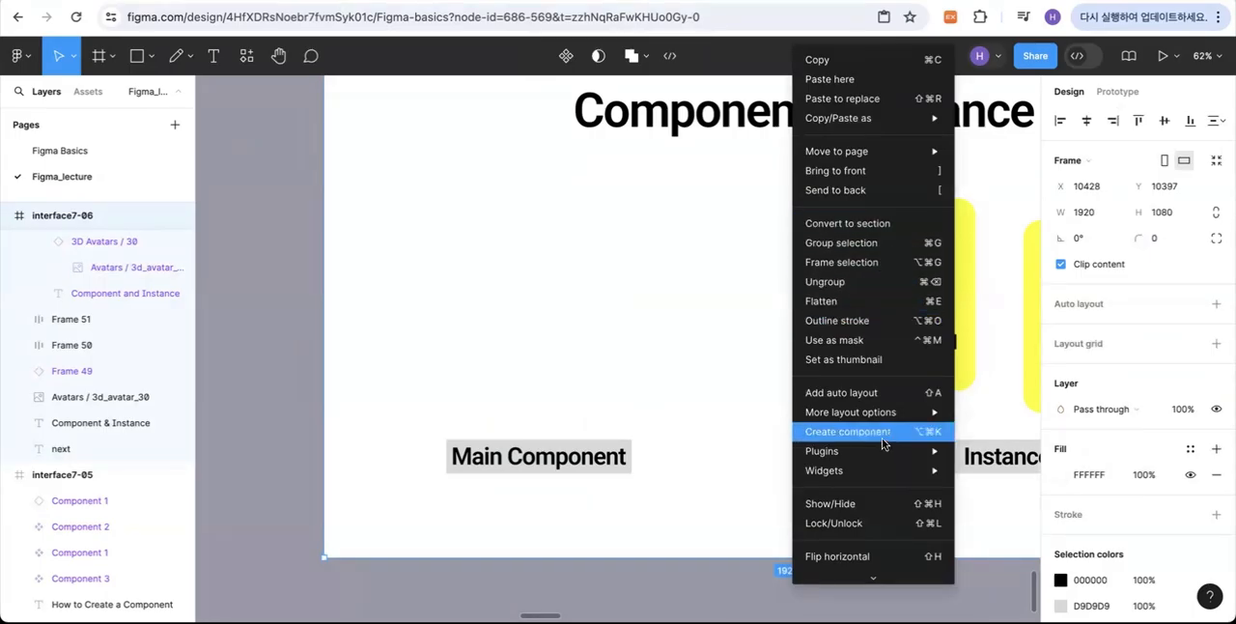
mouse_move(883, 416)
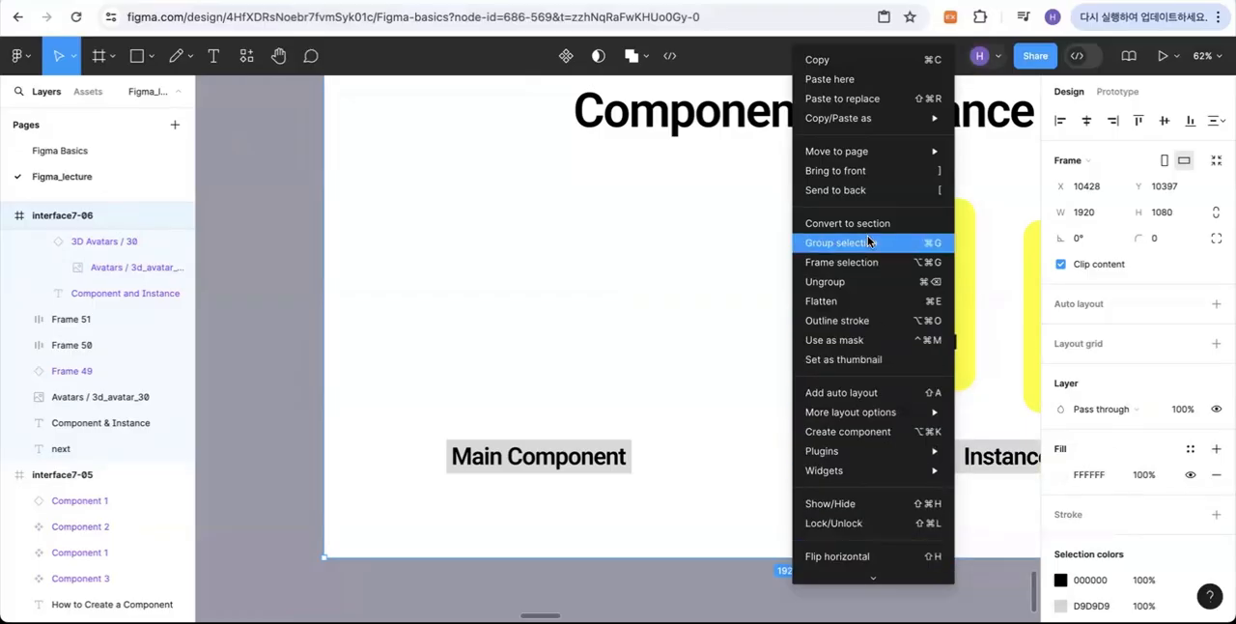
left_click(988, 205)
Step: Restore the deleted main component from the first instance card above the Instance label
left_click(932, 234)
right_click(941, 242)
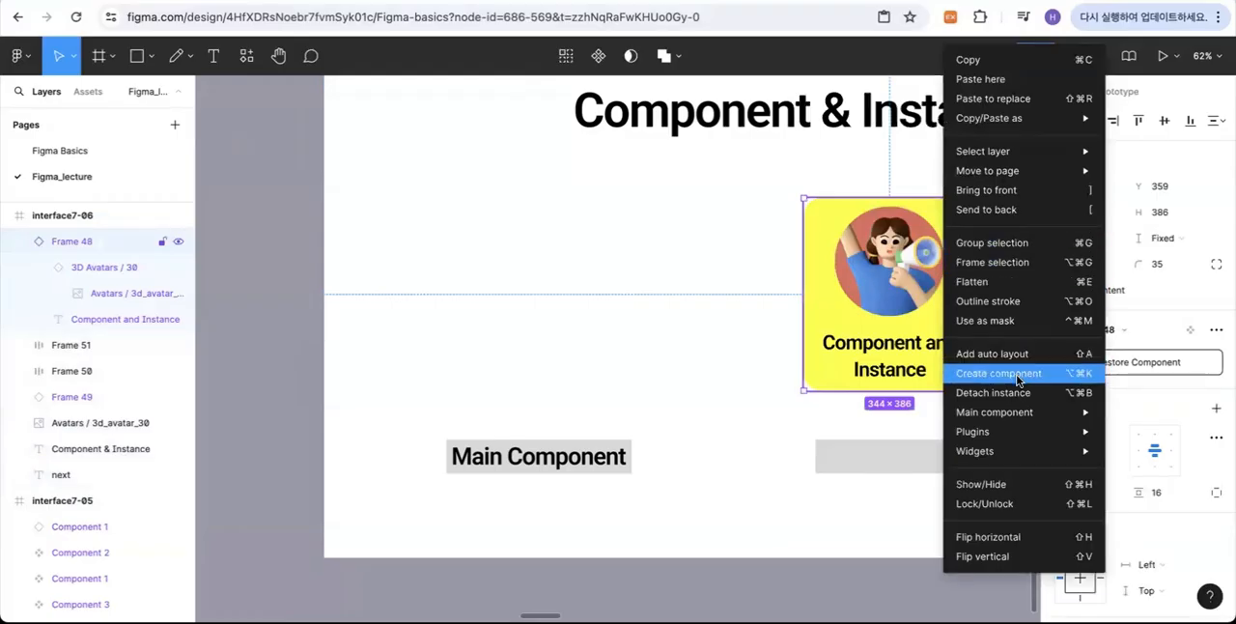
mouse_move(1014, 418)
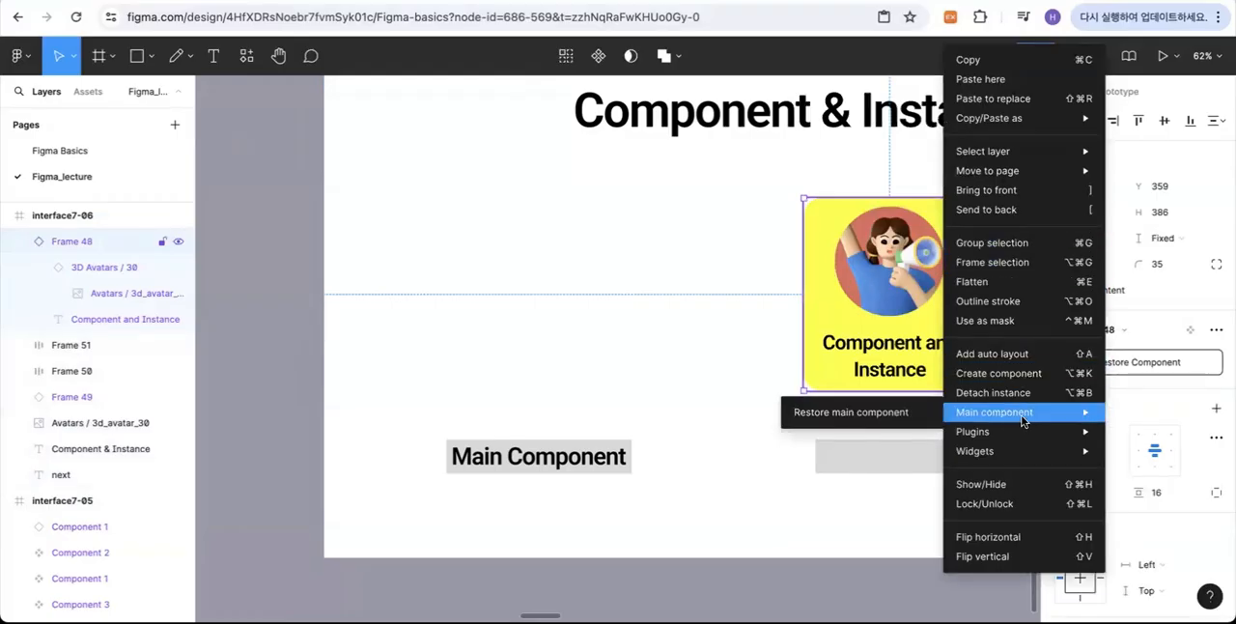
left_click(862, 413)
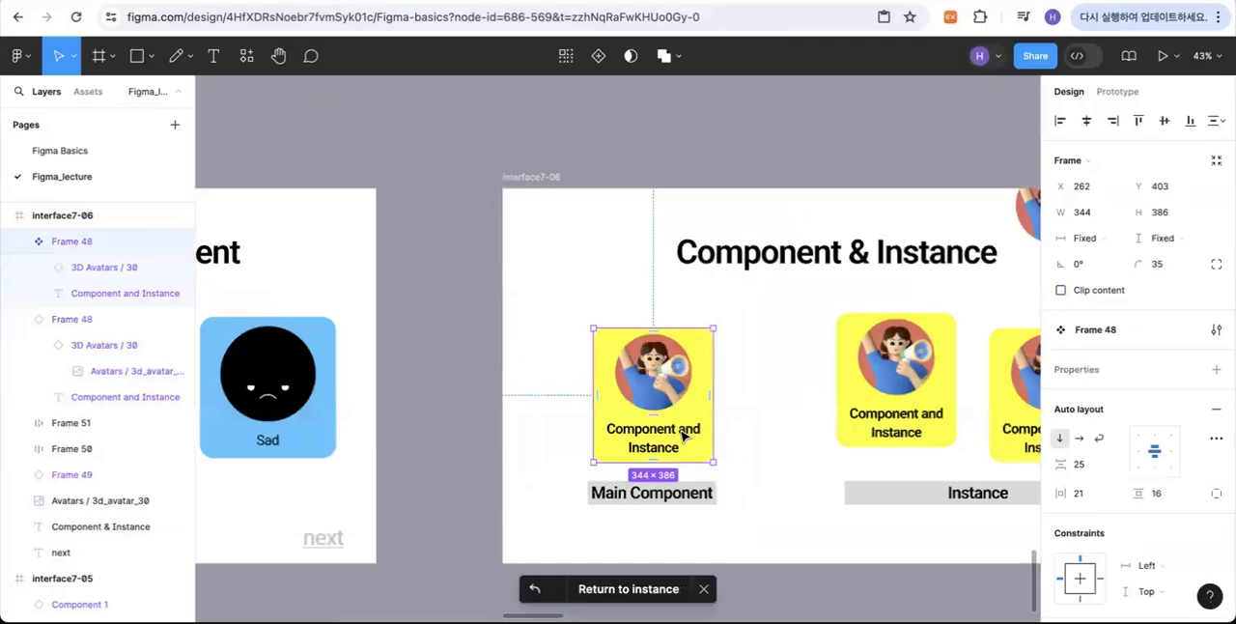
left_click(753, 422)
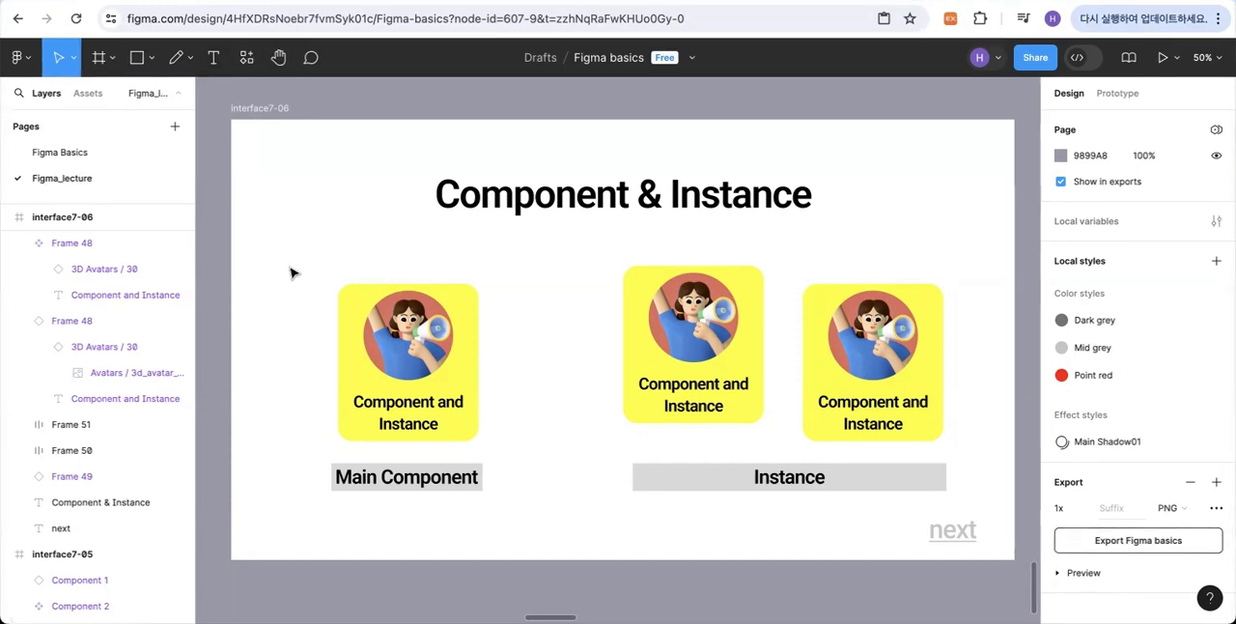
Step: Run the Detach Component plugin on the main component card
left_click(357, 309)
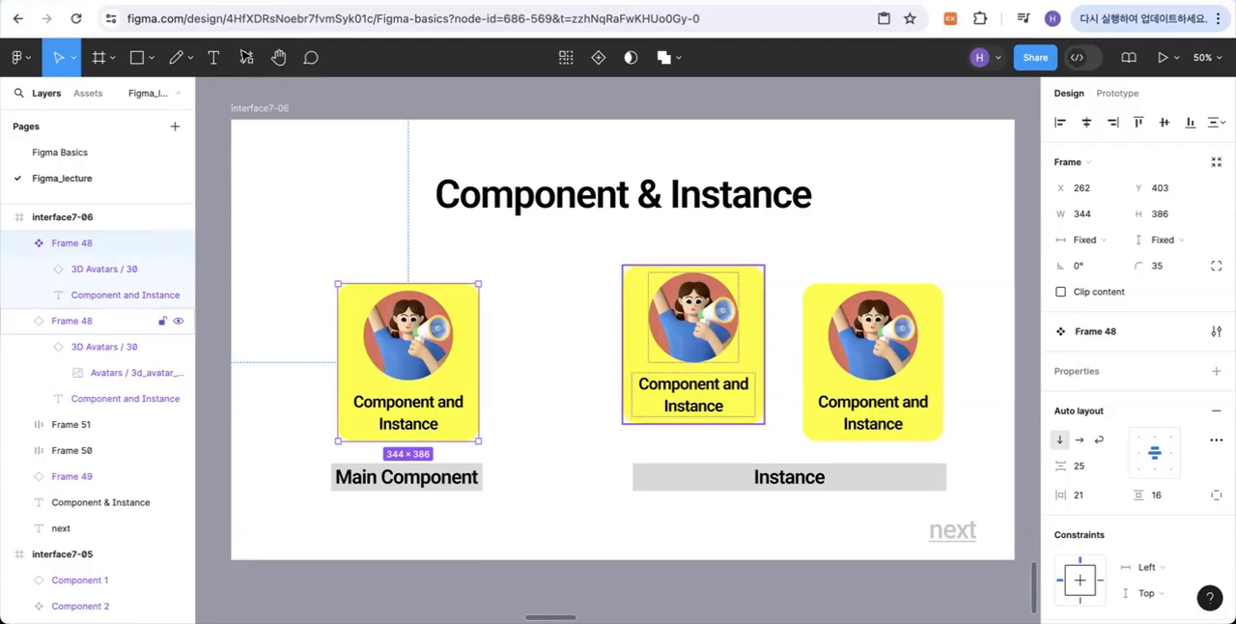
left_click(247, 58)
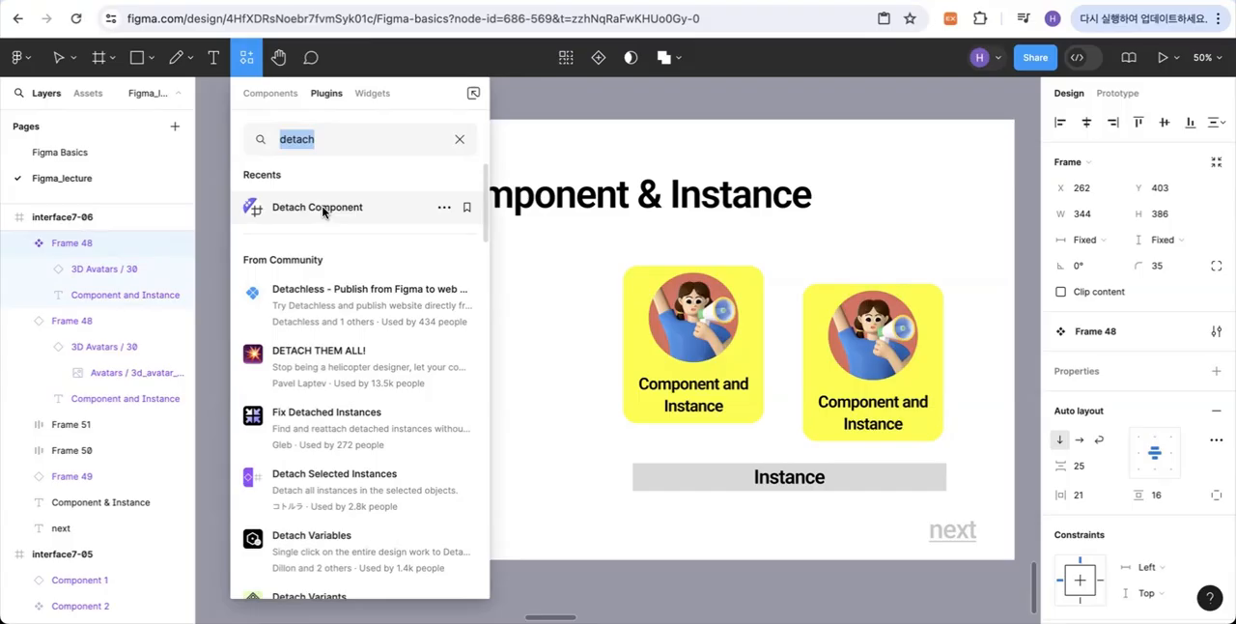
left_click(324, 210)
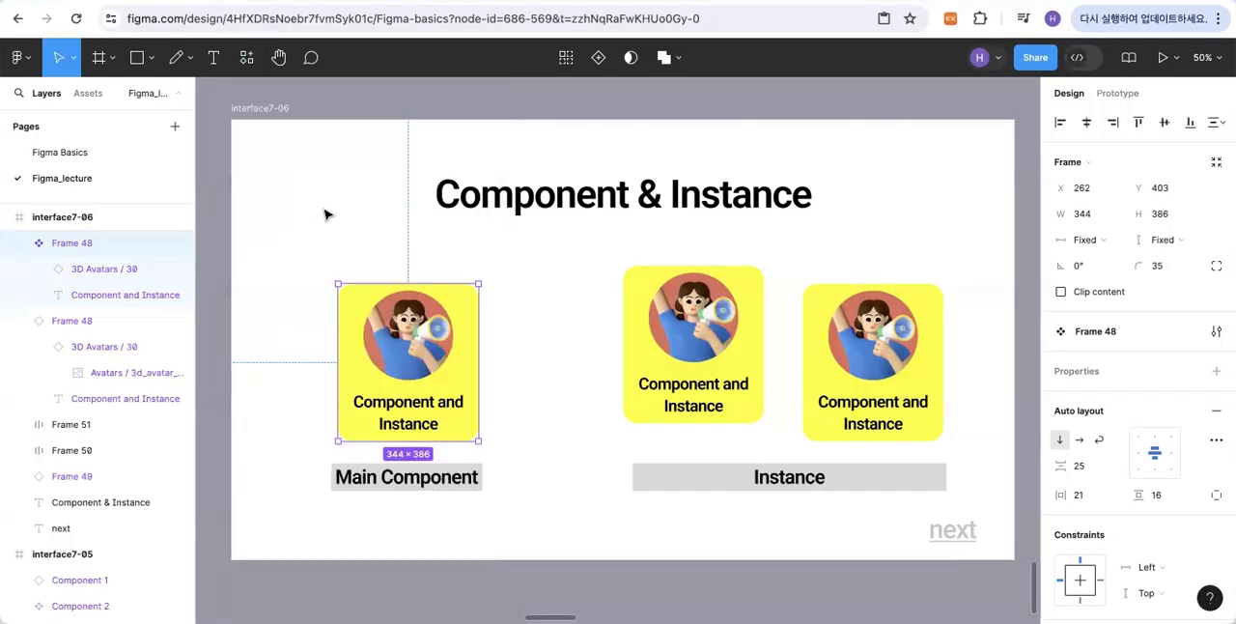